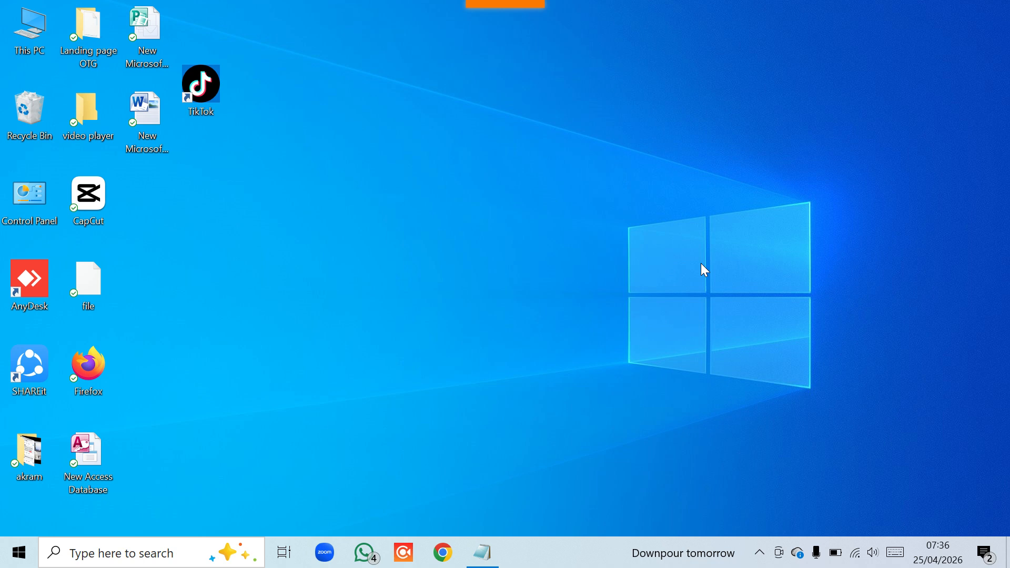
Launch Google Chrome from the Windows taskbar
left_click(445, 555)
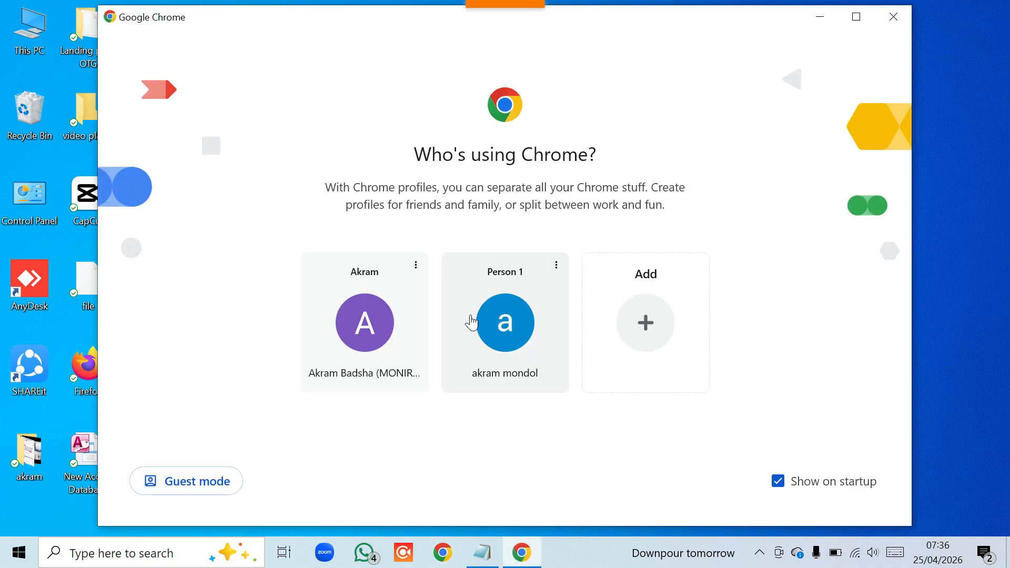
Pick a Chrome profile, search ads.google.com, and open the official Google Ads site
left_click(354, 319)
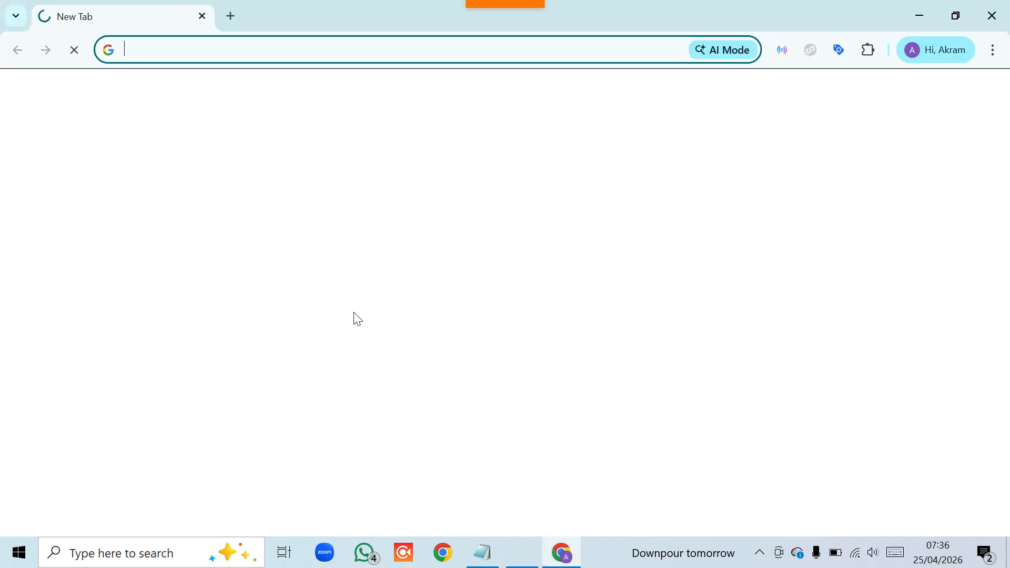
left_click(141, 46)
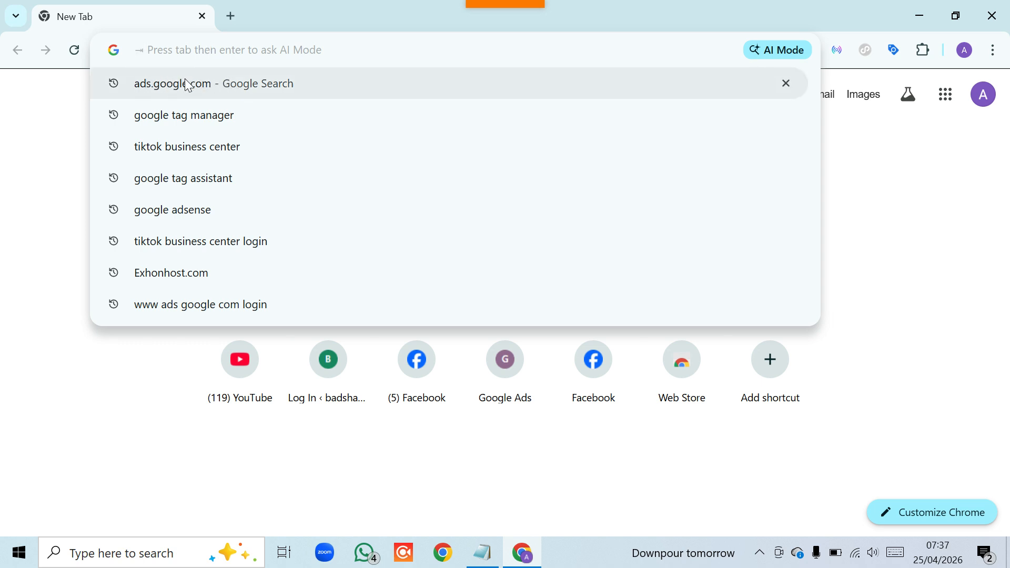
key("Down")
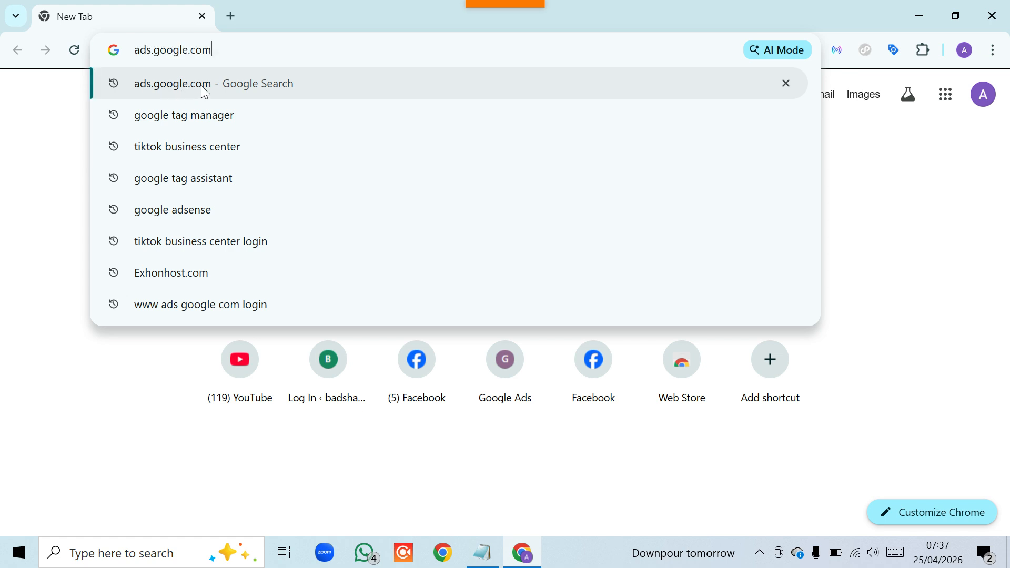
left_click(205, 92)
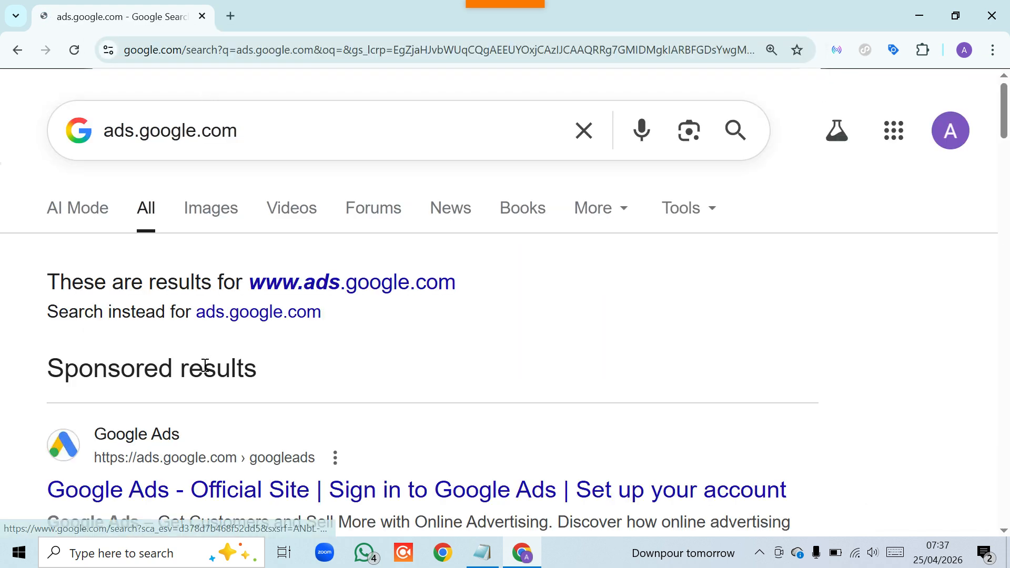
scroll(205, 366, "down", 1)
left_click(192, 383)
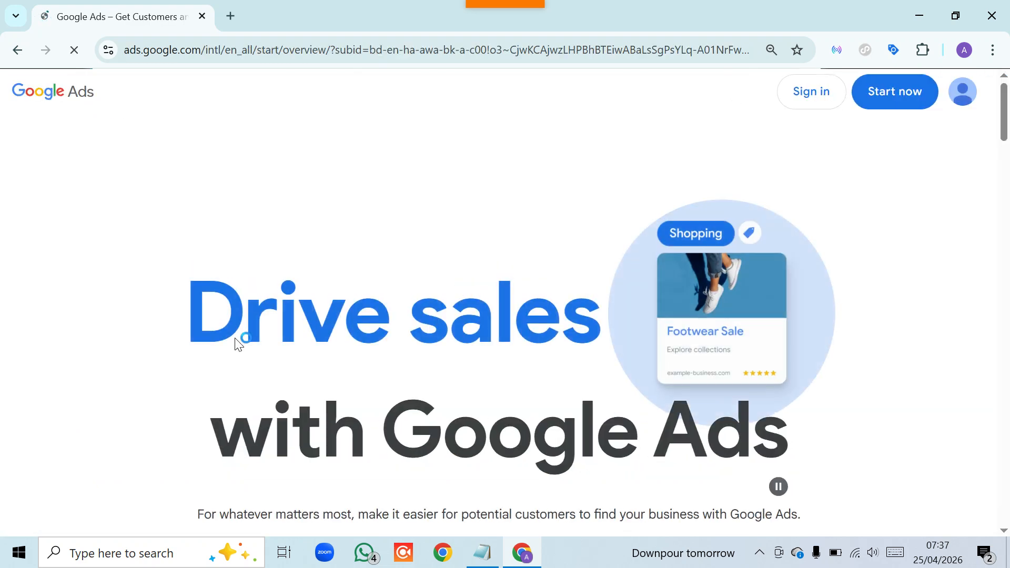
Sign in to Google Ads and go to Tools > Data manager
left_click(804, 100)
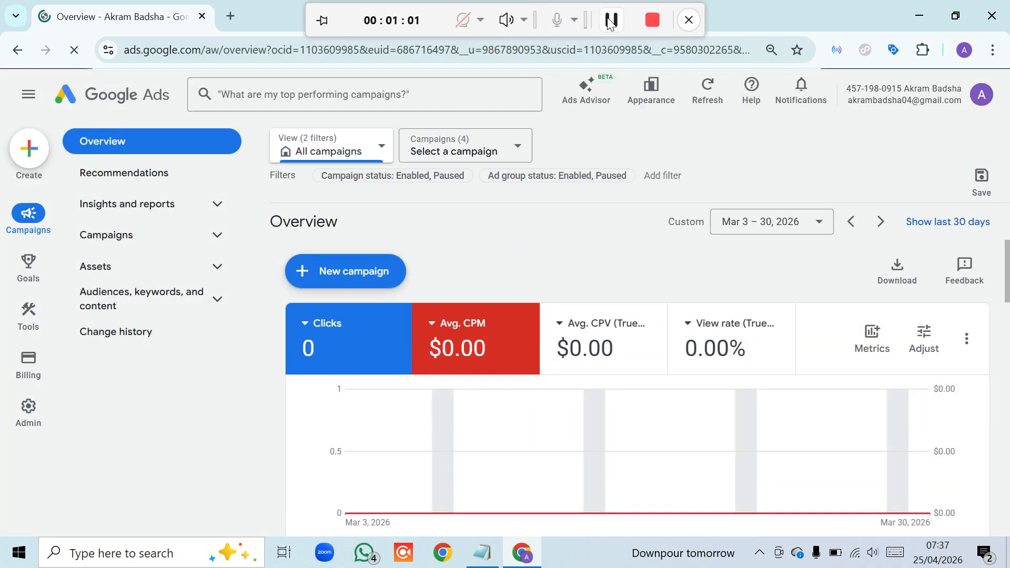
mouse_move(28, 267)
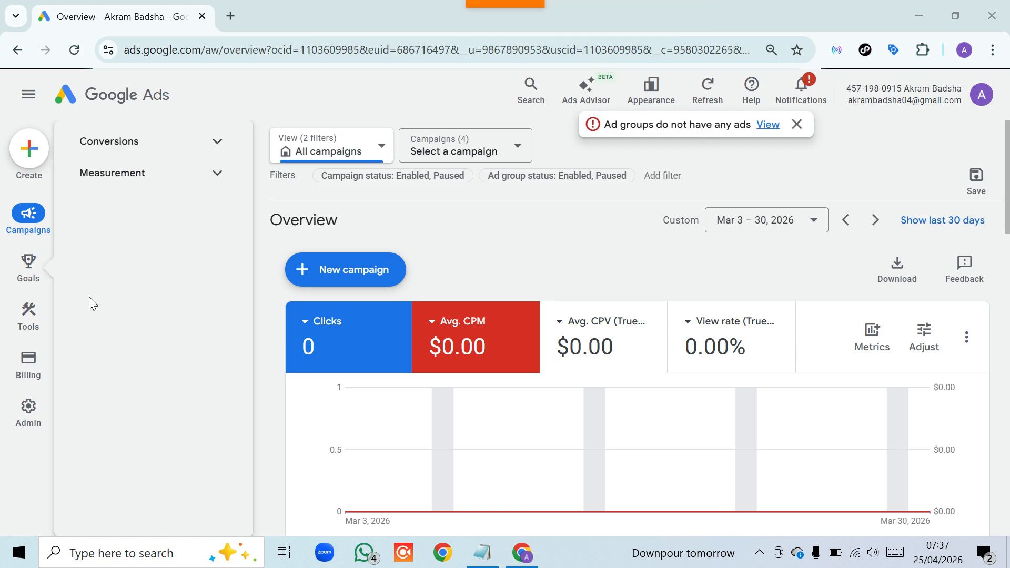
mouse_move(27, 323)
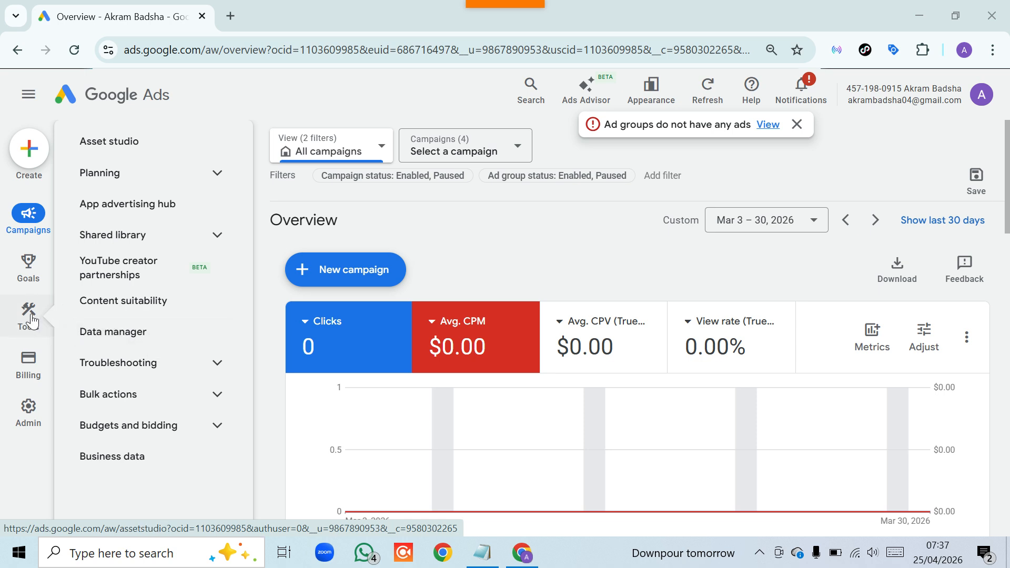
left_click(104, 337)
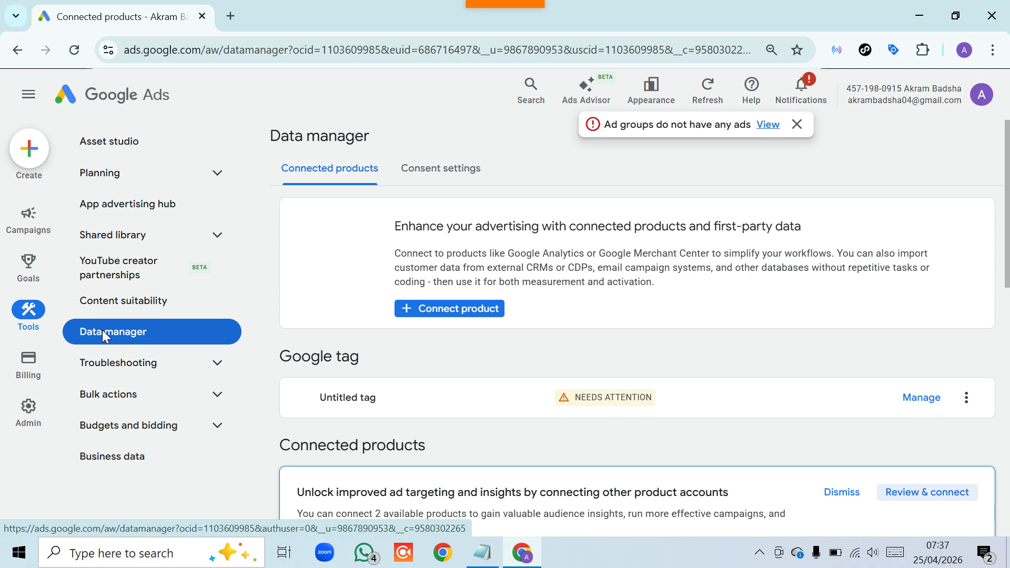
Open YouTube under Featured products, dismiss the ads warning, and choose Link channel
left_click(598, 399)
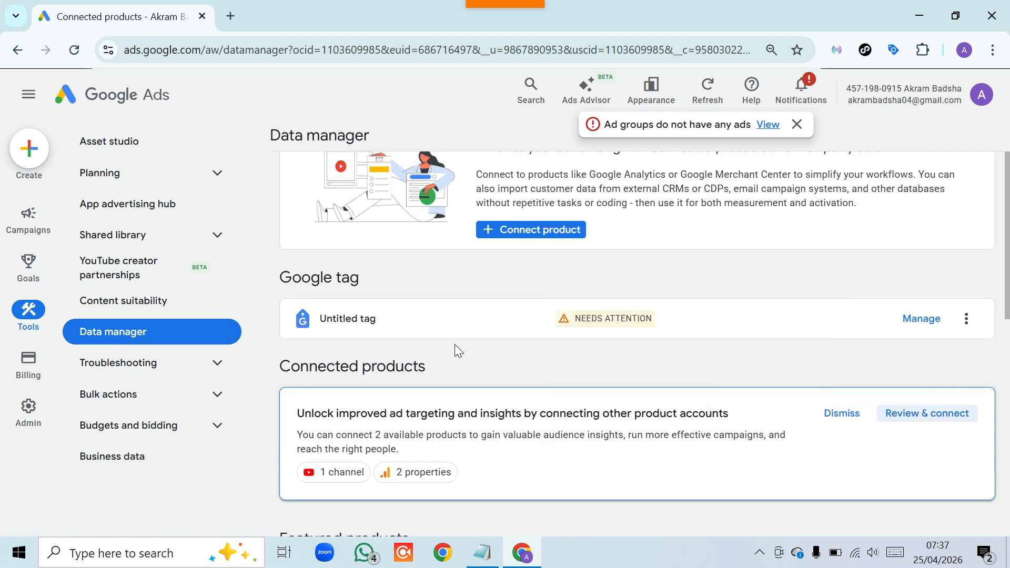
scroll(454, 344, "down", 4)
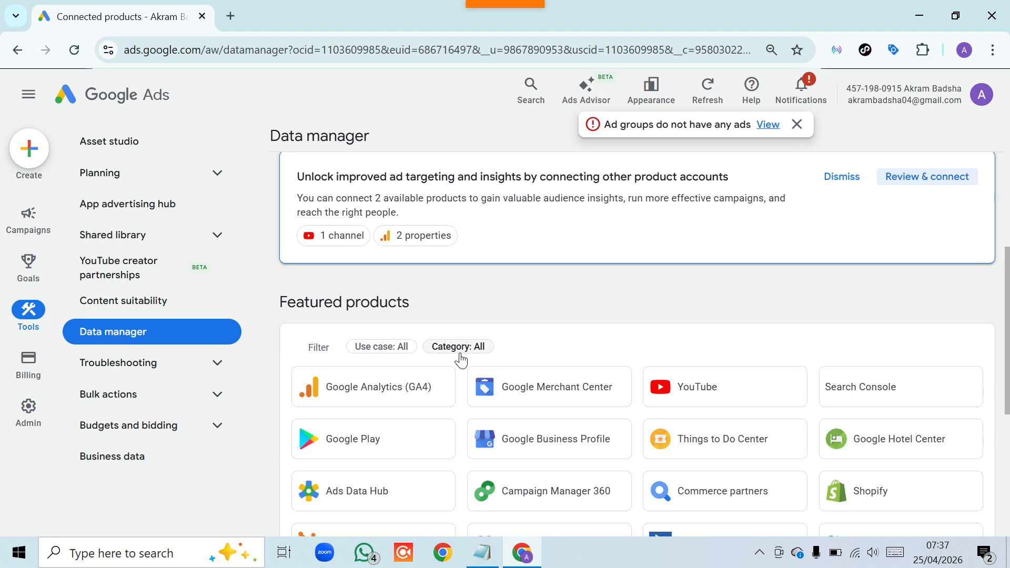
left_click(705, 400)
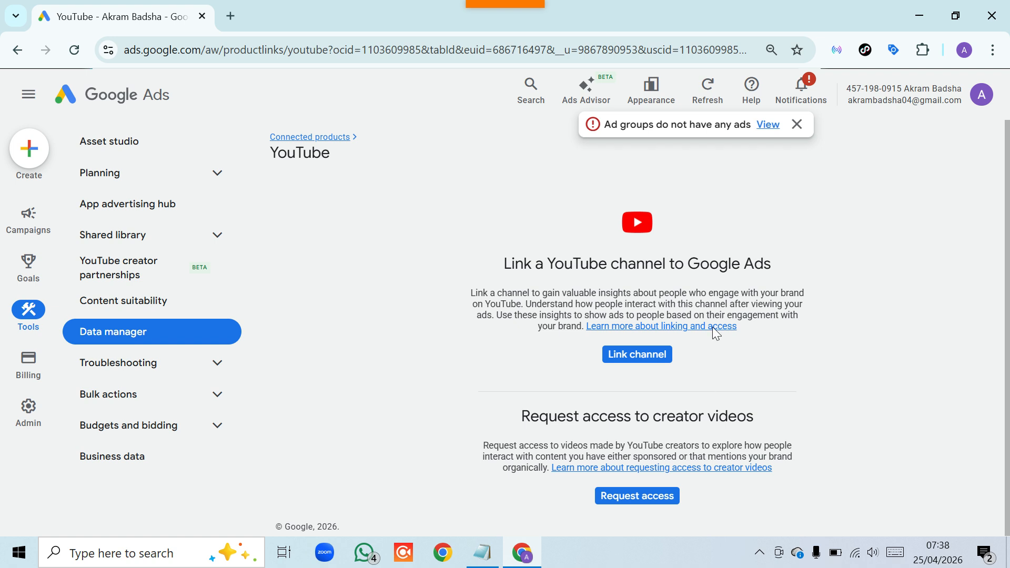
left_click(796, 121)
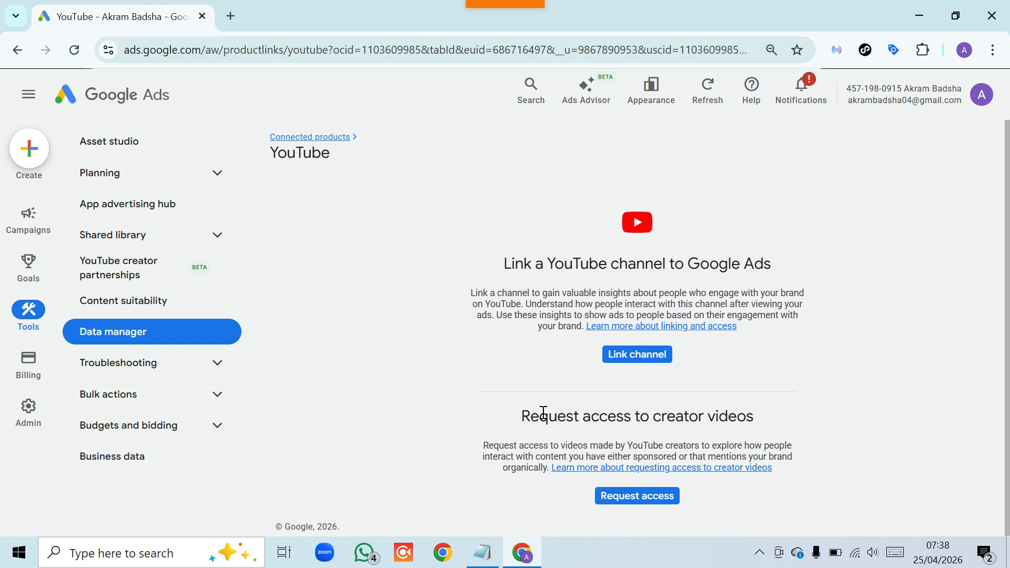
left_click(620, 363)
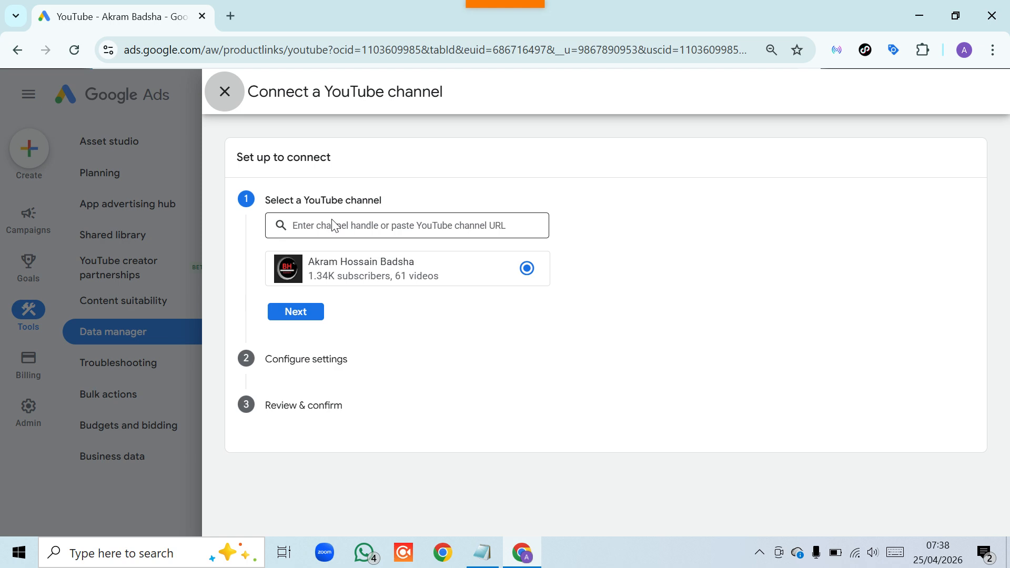
Copy the saved YouTube channel link from Notepad, then minimize Notepad
left_click(482, 552)
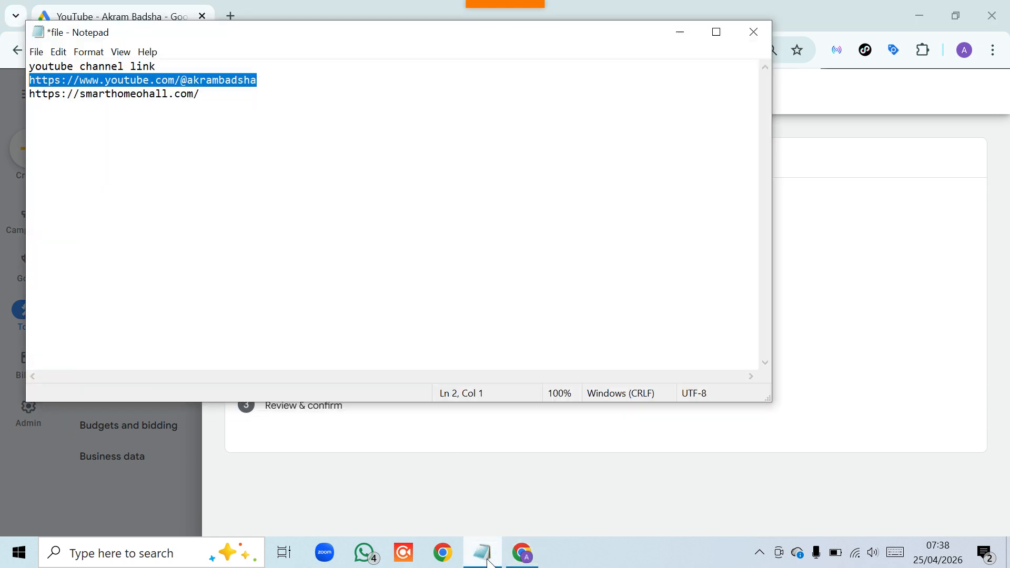
right_click(142, 75)
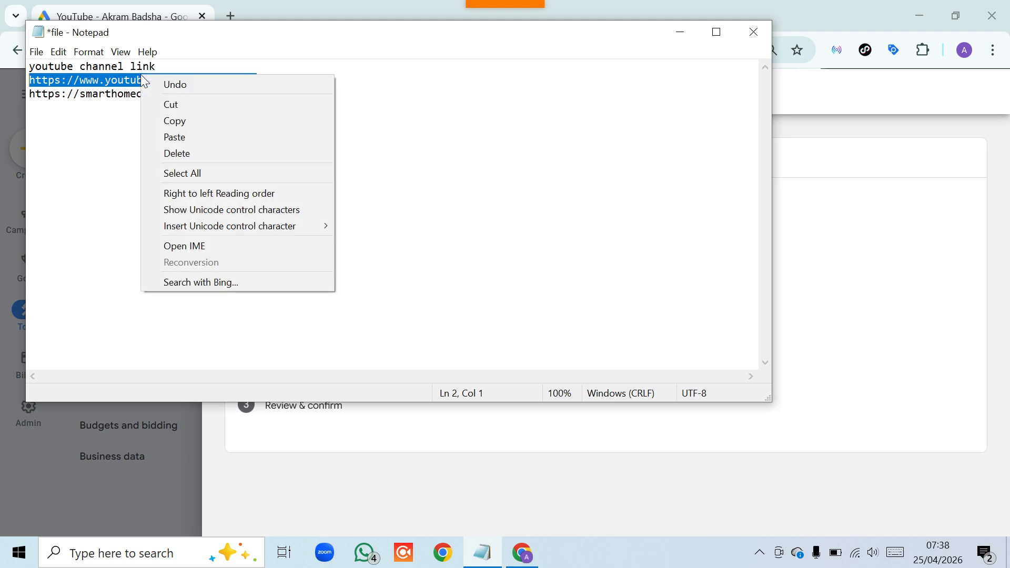
left_click(175, 122)
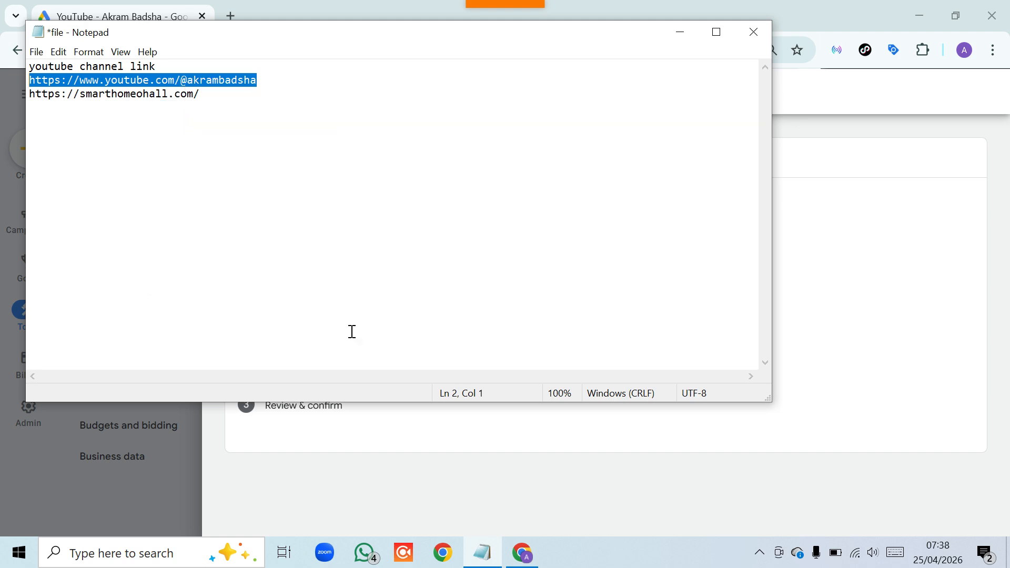
left_click(688, 33)
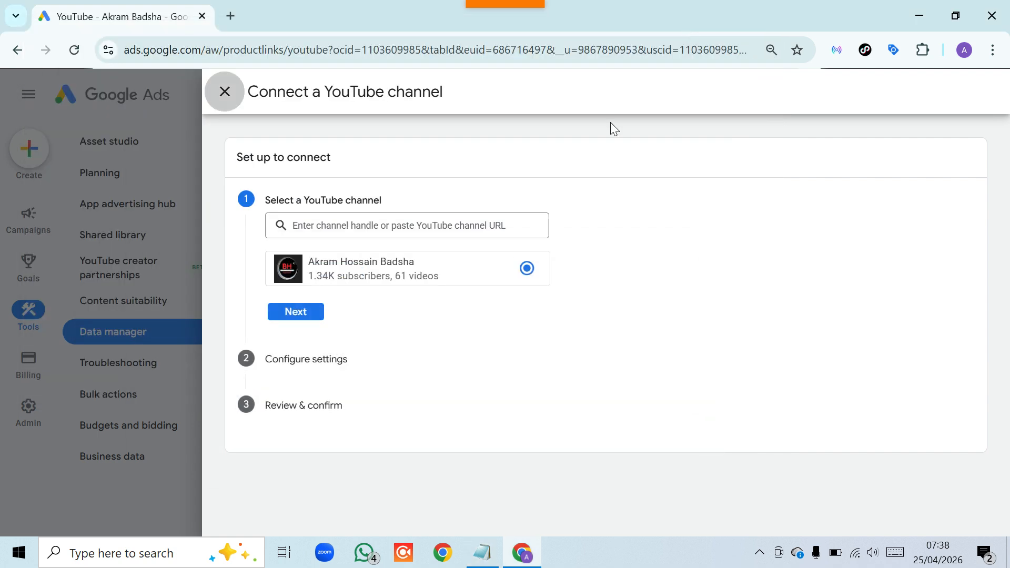
Paste the channel URL, select Smart Homeo Hall from the suggestions, and continue
left_click(325, 227)
right_click(327, 227)
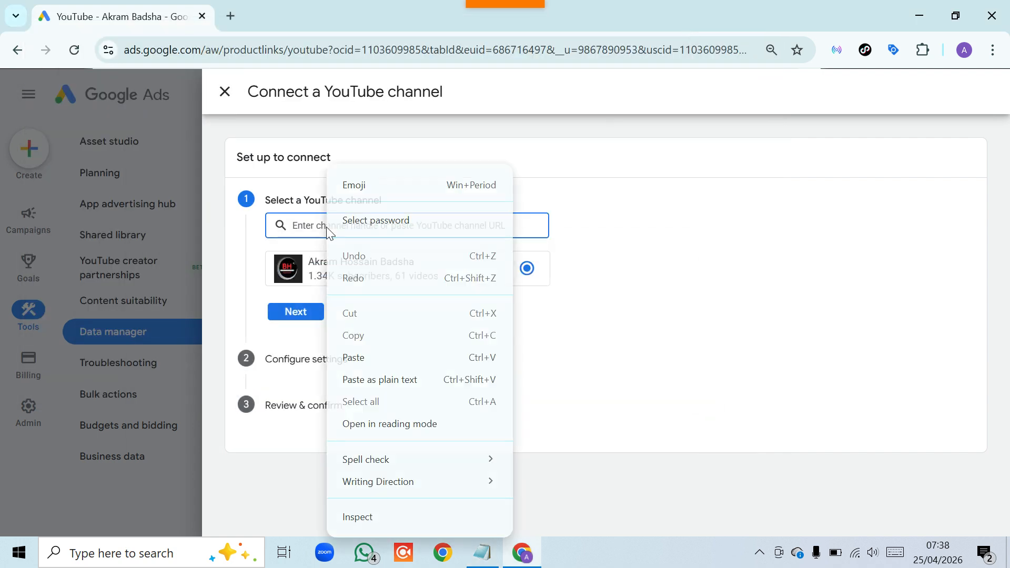
left_click(356, 361)
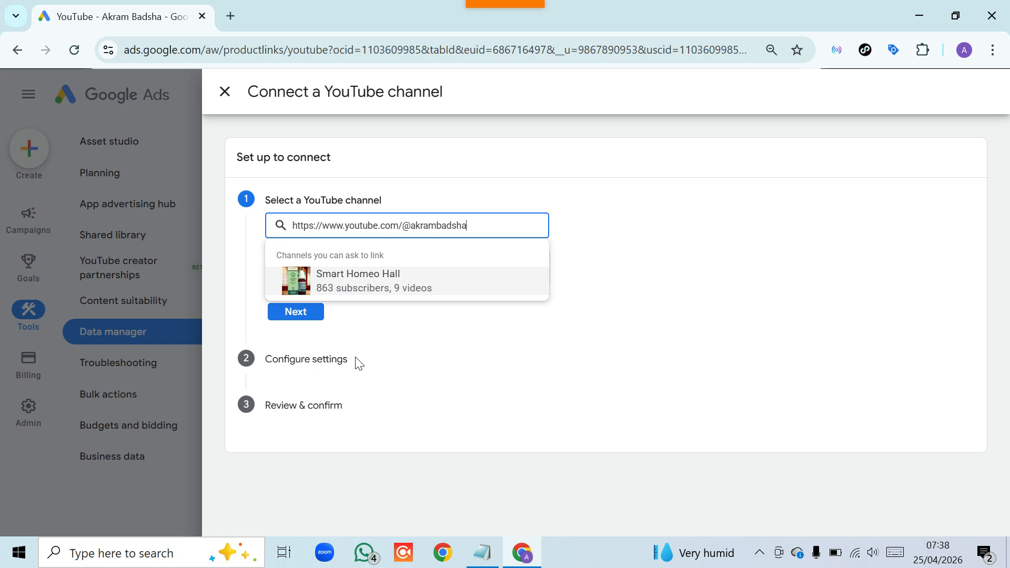
left_click(372, 286)
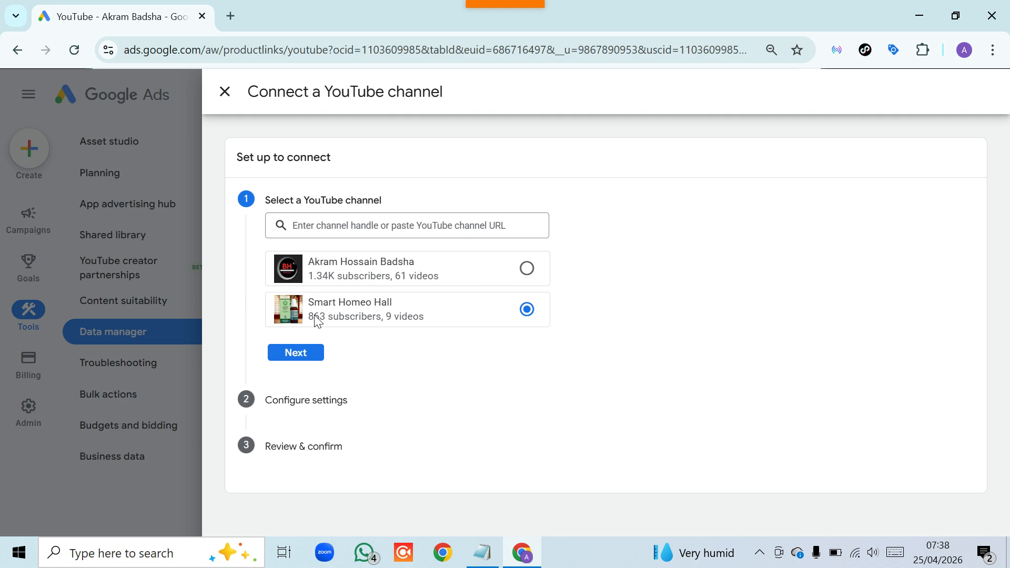
left_click(296, 353)
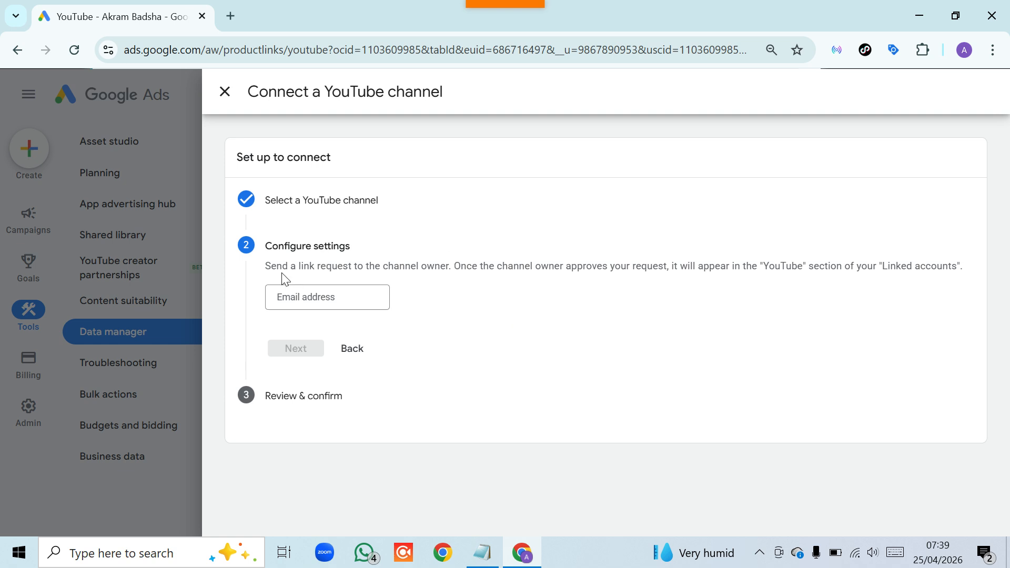
Enter the channel owner's email address, then confirm Link to send the request to Smart Homeo Hall
left_click(319, 296)
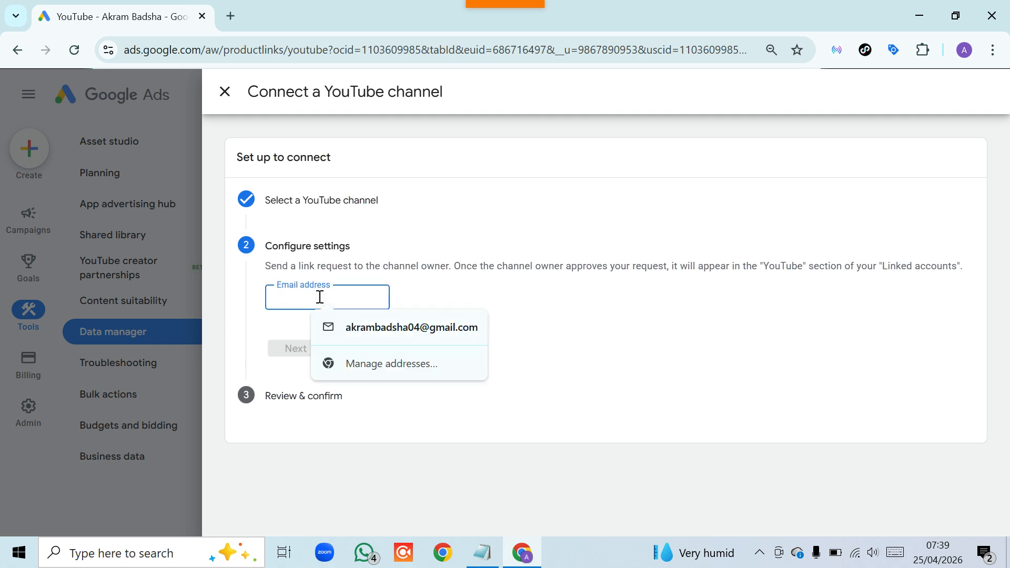
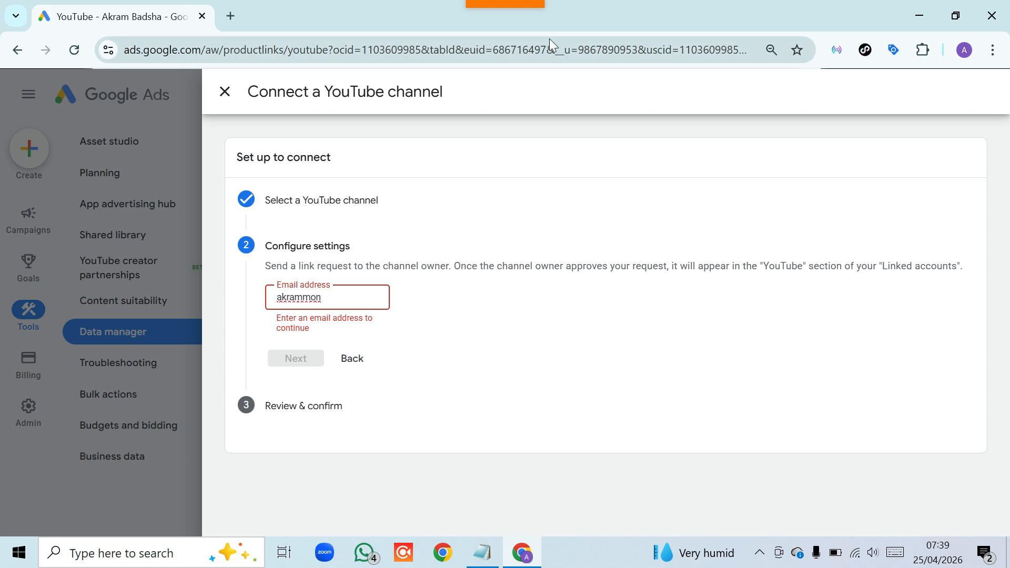
mouse_move(538, 6)
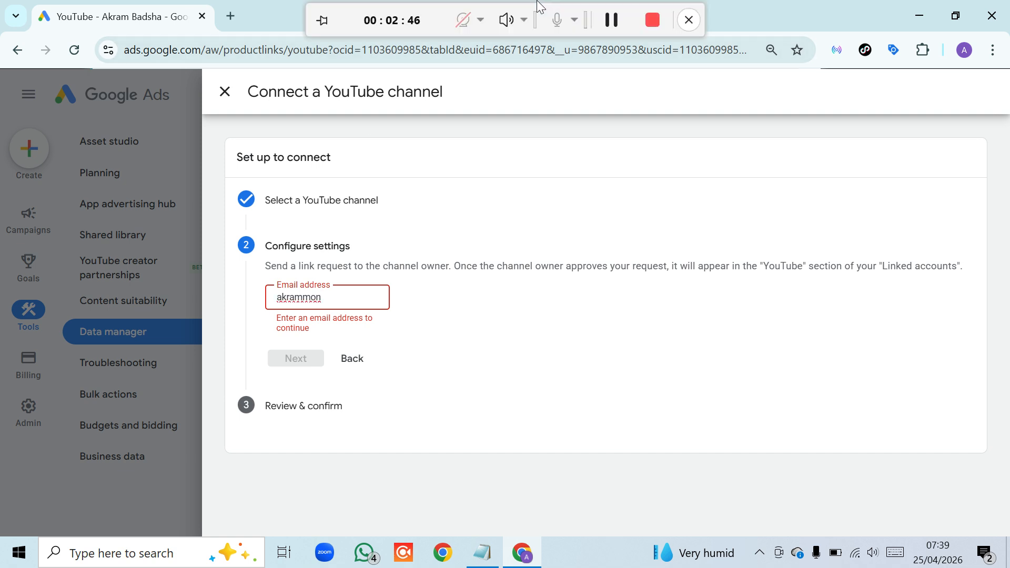
left_click(617, 22)
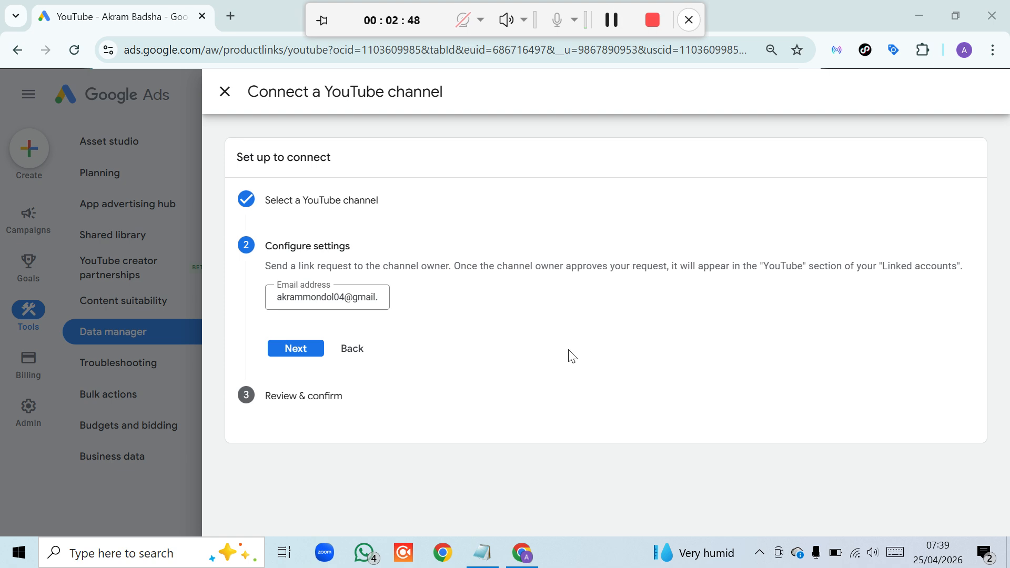
left_click(298, 356)
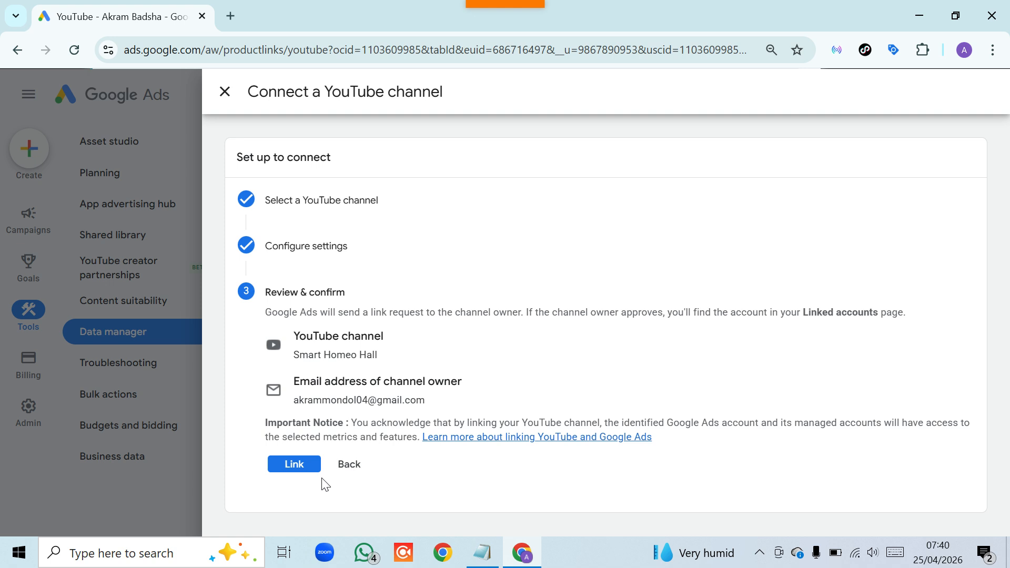
left_click(301, 466)
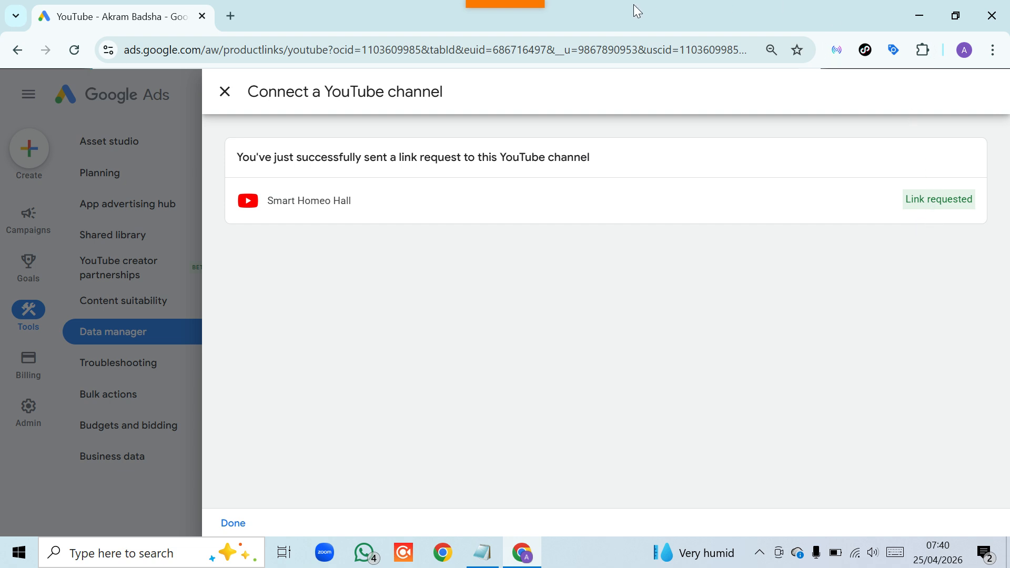
mouse_move(534, 6)
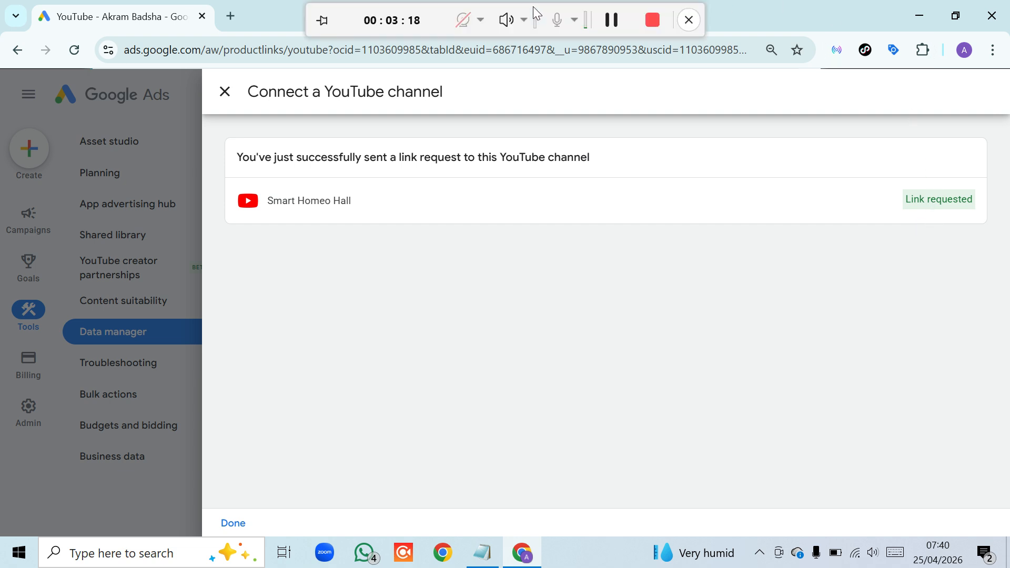
left_click(607, 21)
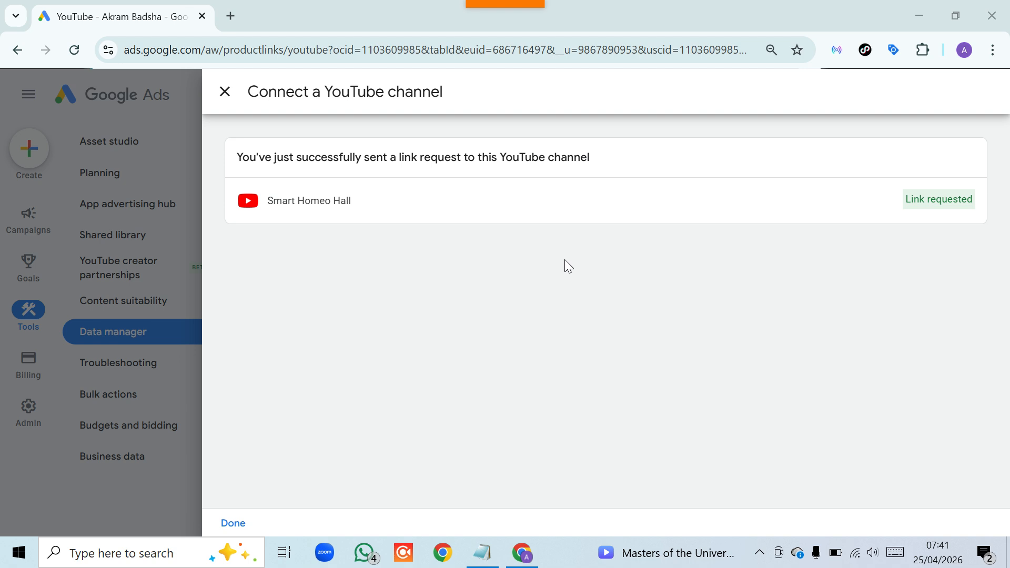
mouse_move(539, 9)
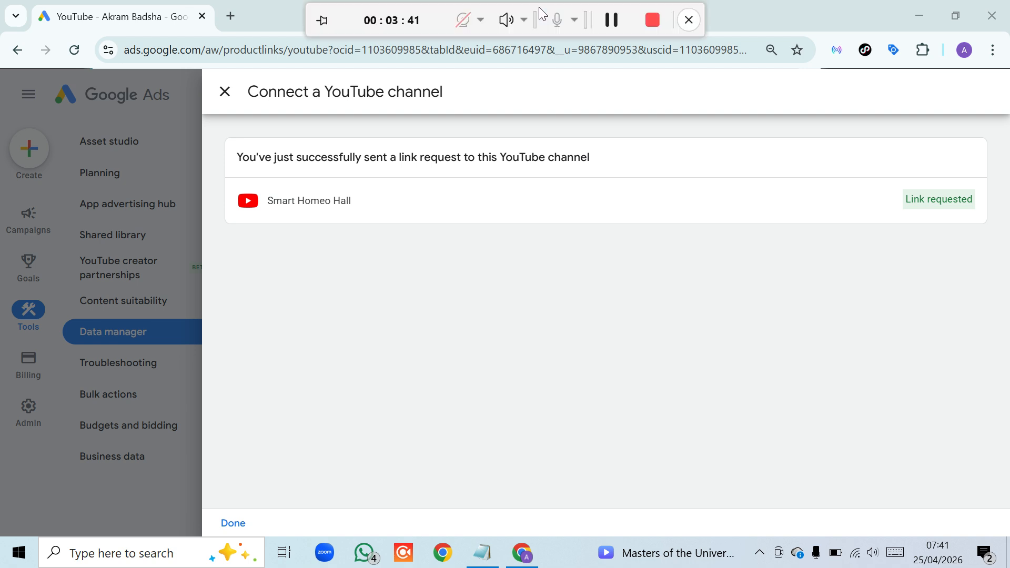
left_click(612, 21)
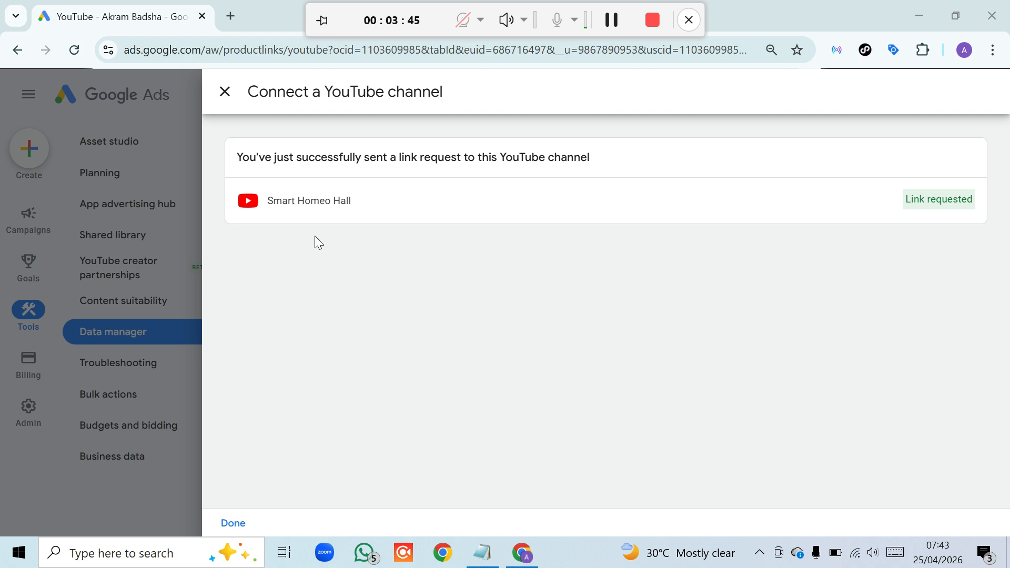
Reload to show Smart Homeo Hall as Linked, closing the notifications prompt and ads warning
left_click(77, 52)
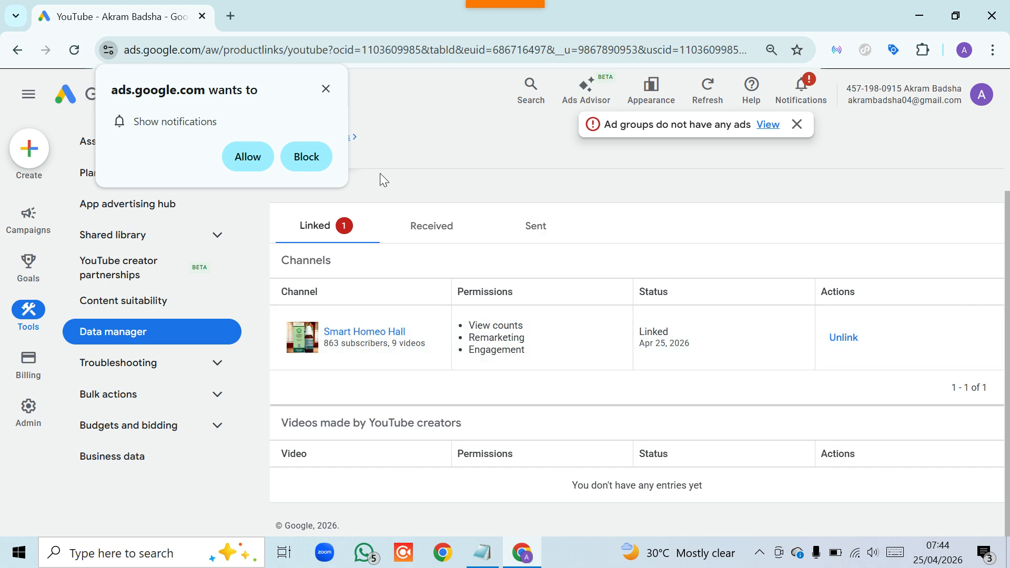
left_click(326, 88)
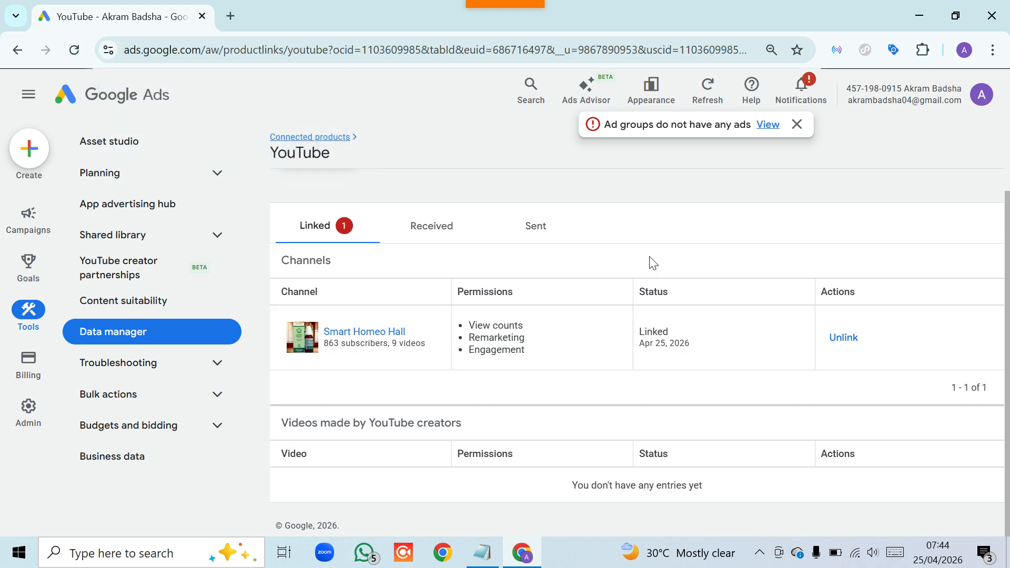
left_click(797, 124)
mouse_move(477, 6)
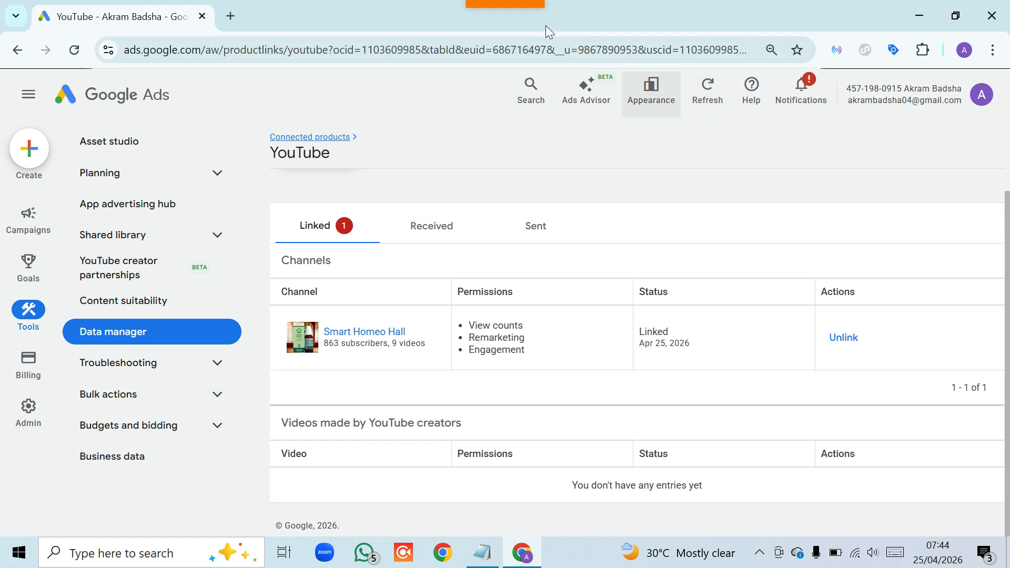
mouse_move(536, 5)
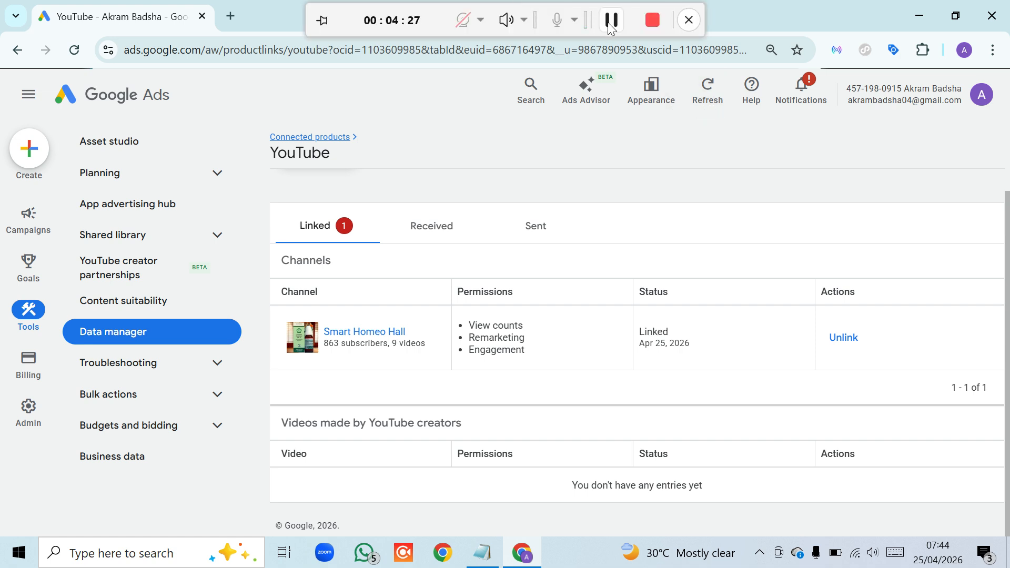